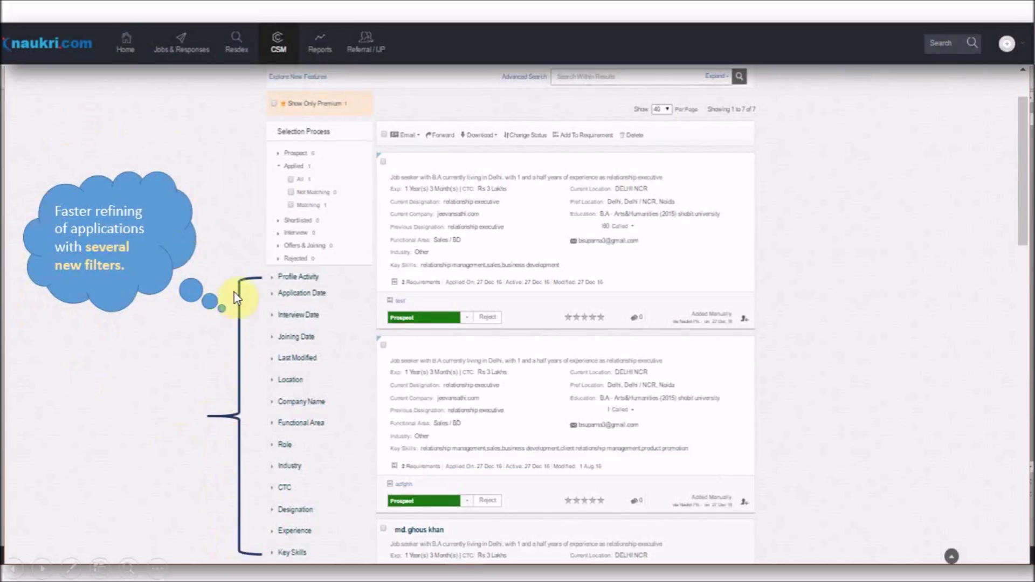
- Step through the feature slides on filters, call statuses and pipeline stages
{"action": "left_click", "coordinate": [256, 537]}
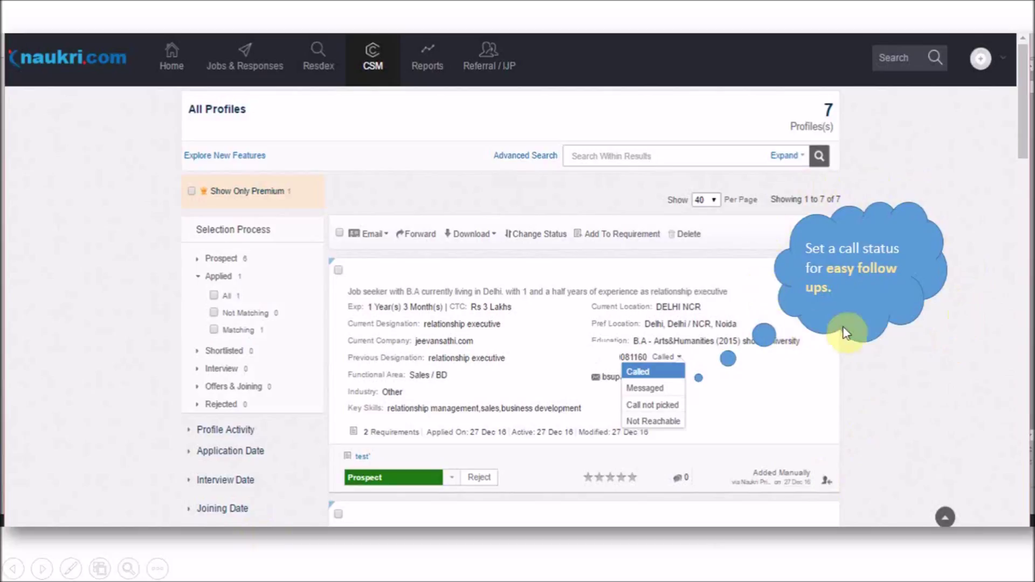
{"action": "left_click", "coordinate": [905, 323]}
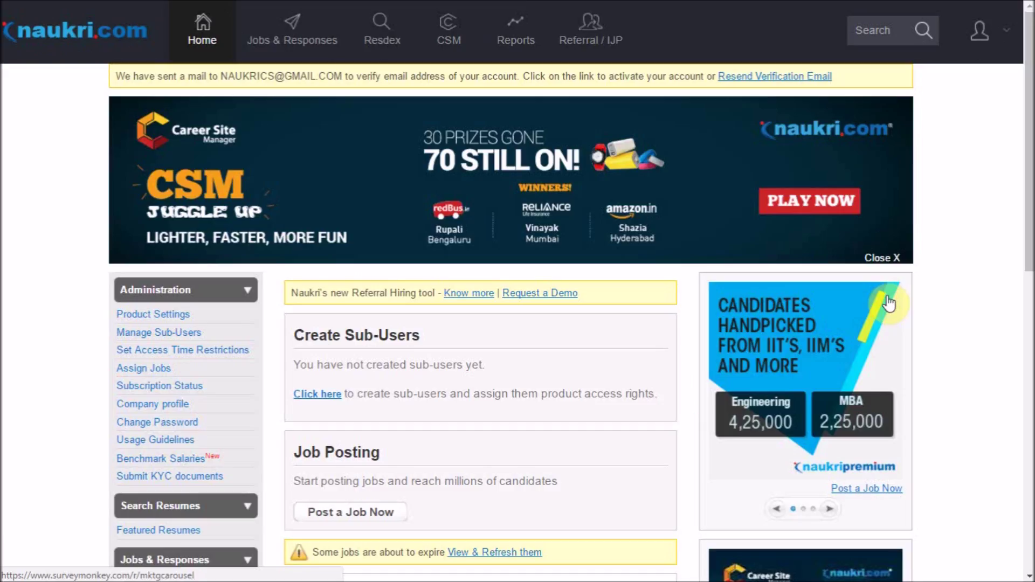
- Go to Jobs & Responses > Manage Jobs & Responses and open the 5 responses for job 'test'
{"action": "left_click", "coordinate": [980, 31]}
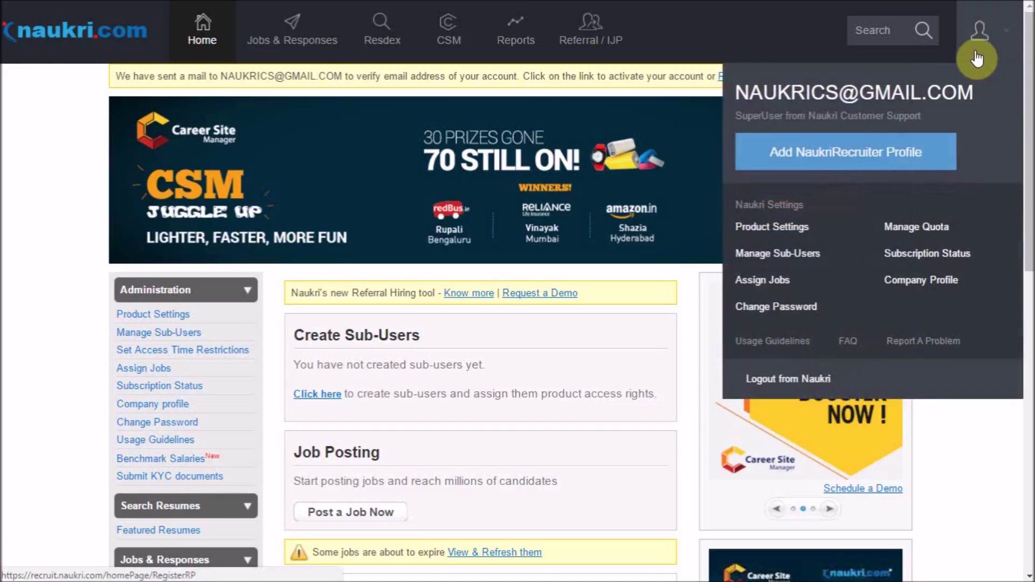
{"action": "left_click", "coordinate": [977, 59]}
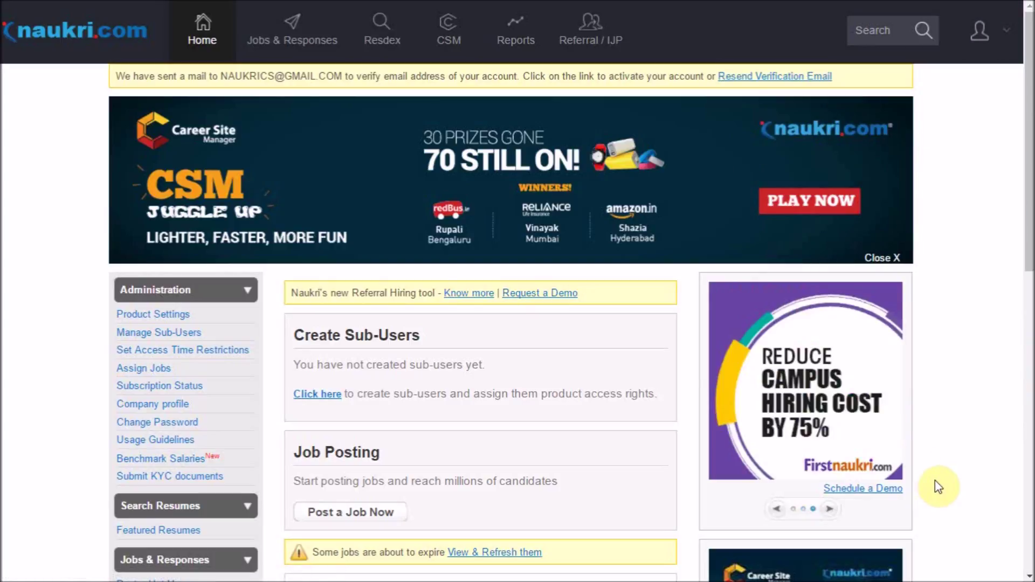
{"action": "left_click", "coordinate": [290, 35]}
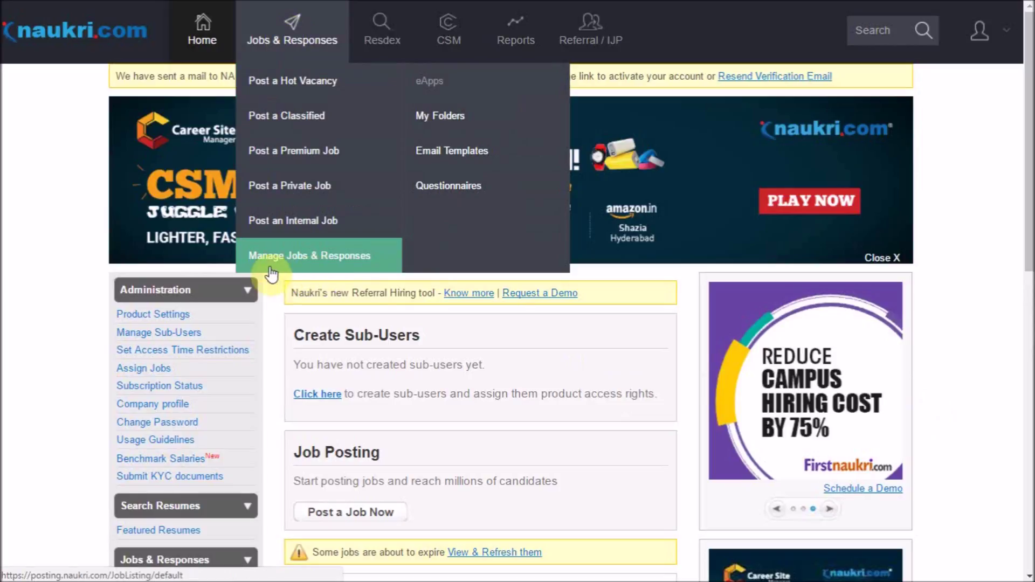
{"action": "left_click", "coordinate": [317, 266]}
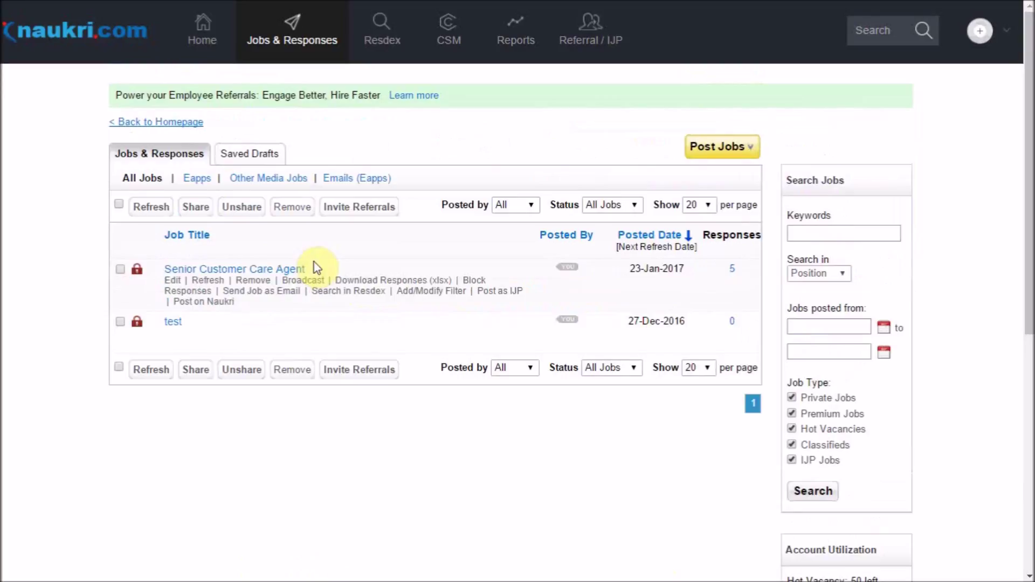
{"action": "mouse_move", "coordinate": [313, 318]}
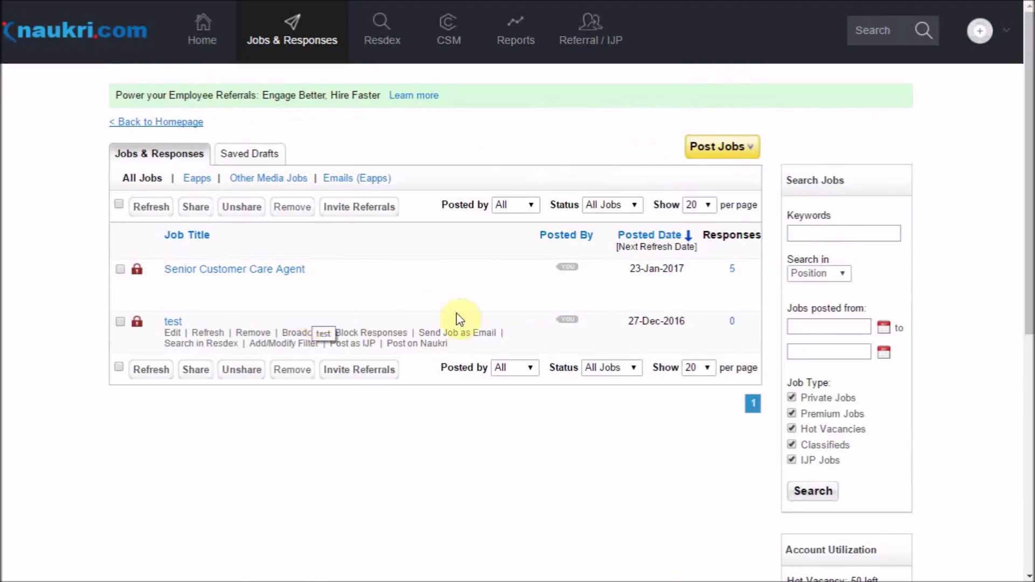
{"action": "left_click", "coordinate": [732, 269]}
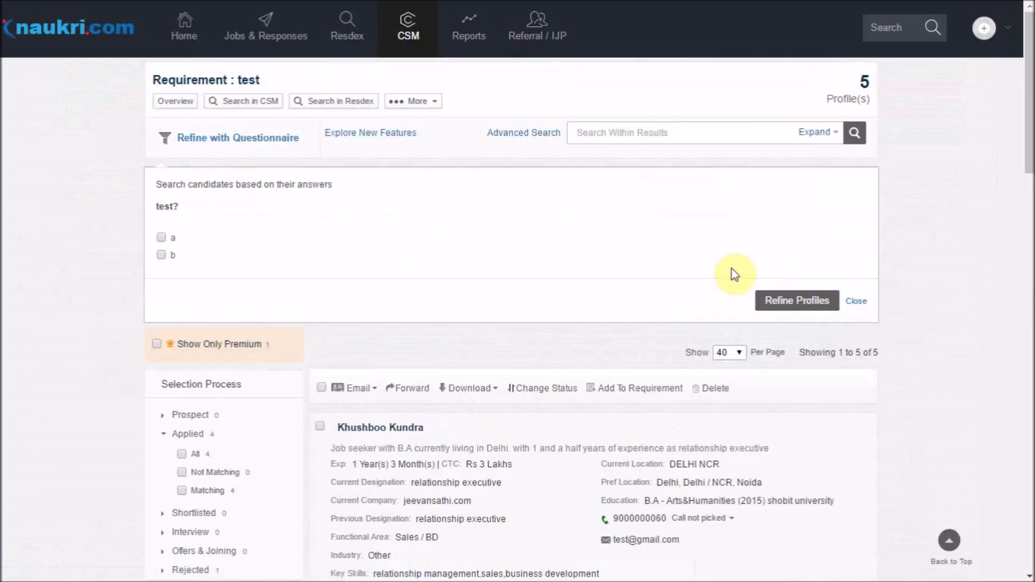
- Scroll through the filter sidebar beside the 5 'test' applications
{"action": "scroll", "coordinate": [72, 442], "scroll_direction": "down", "scroll_amount": 3}
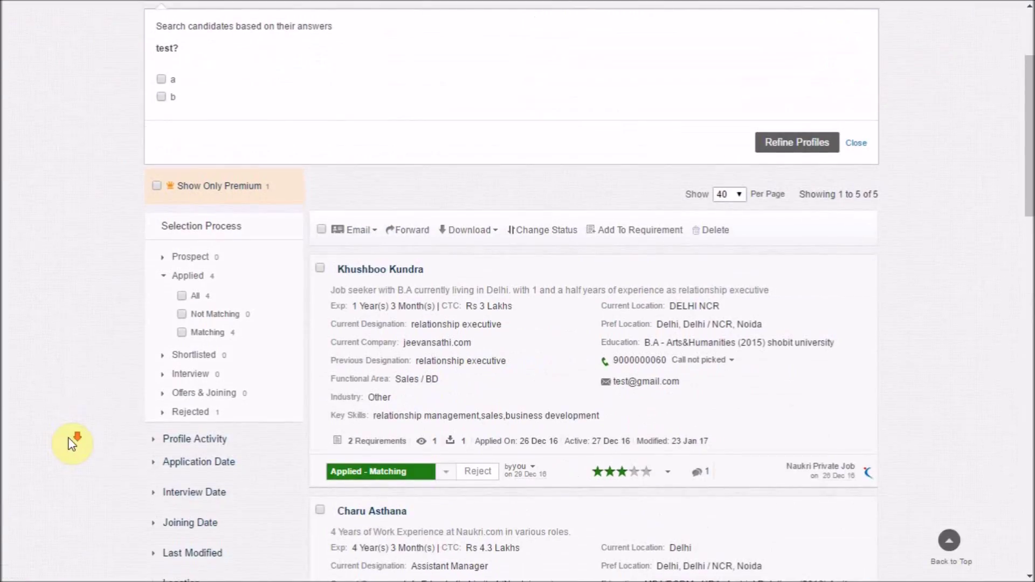
{"action": "scroll", "coordinate": [72, 442], "scroll_direction": "down", "scroll_amount": 3}
{"action": "scroll", "coordinate": [72, 442], "scroll_direction": "up", "scroll_amount": 4}
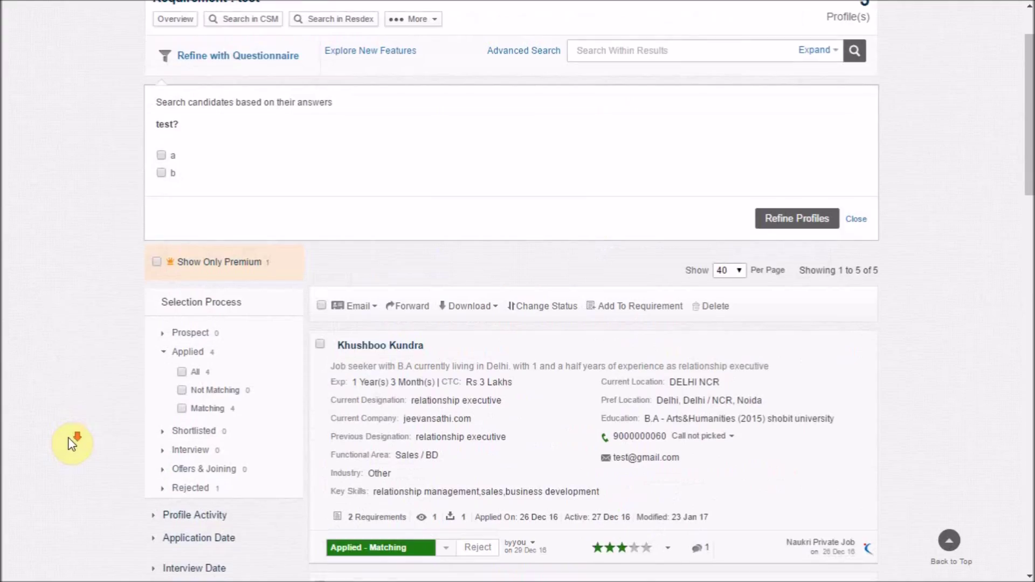
{"action": "scroll", "coordinate": [72, 442], "scroll_direction": "down", "scroll_amount": 4}
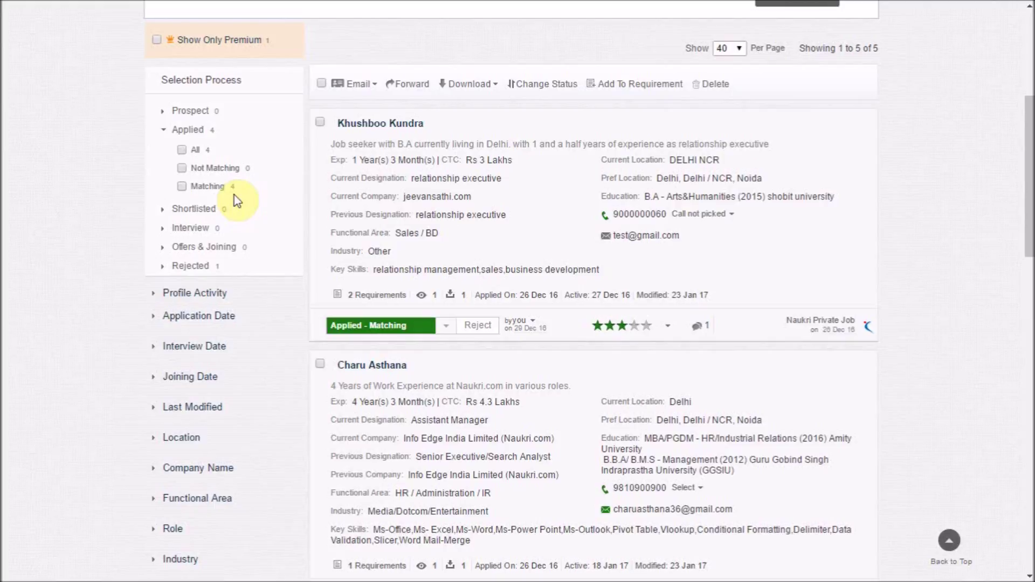
{"action": "scroll", "coordinate": [128, 223], "scroll_direction": "up", "scroll_amount": 2}
{"action": "scroll", "coordinate": [131, 226], "scroll_direction": "down", "scroll_amount": 3}
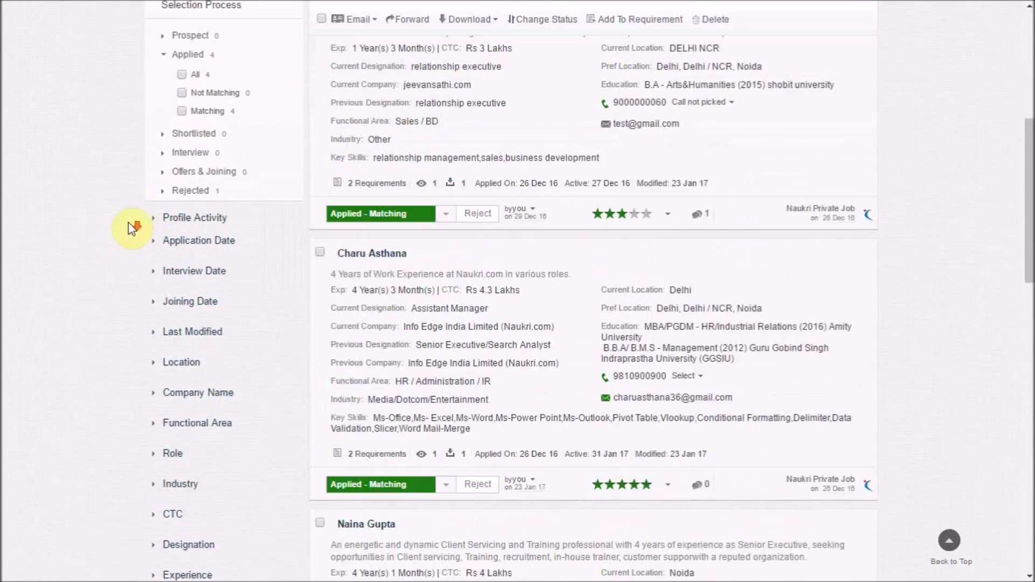
{"action": "scroll", "coordinate": [132, 226], "scroll_direction": "down", "scroll_amount": 3}
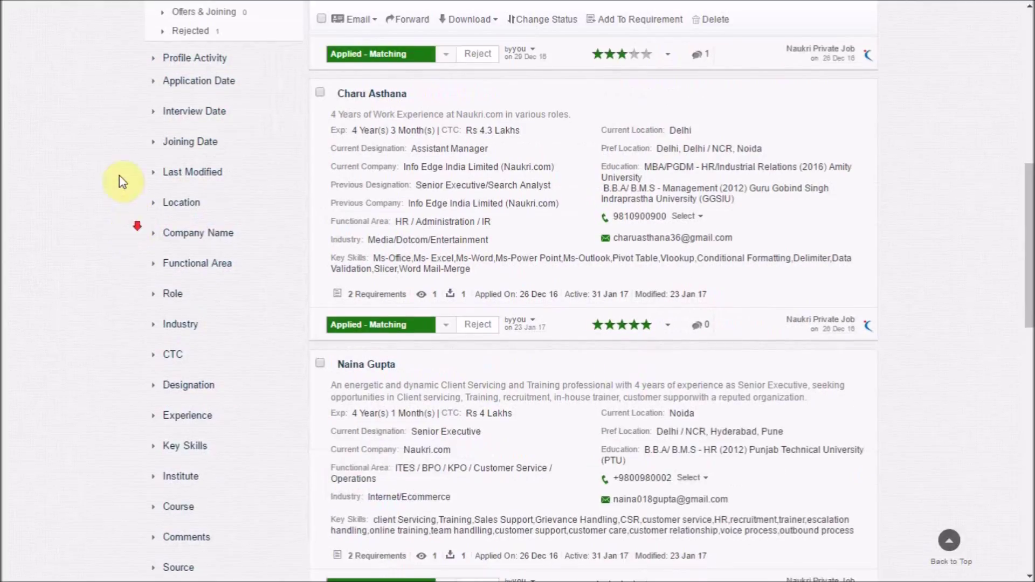
{"action": "scroll", "coordinate": [118, 183], "scroll_direction": "down", "scroll_amount": 3}
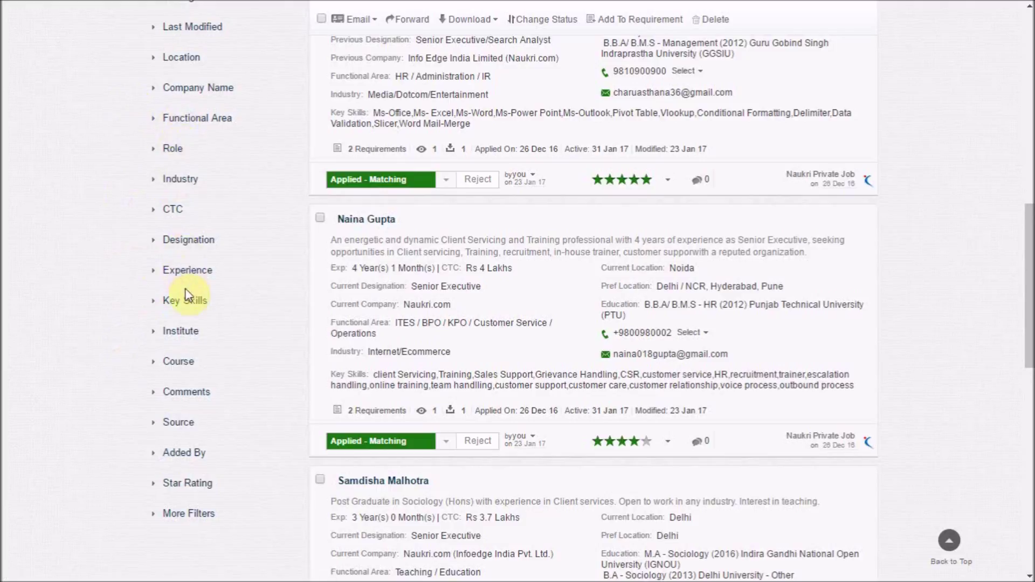
{"action": "scroll", "coordinate": [143, 325], "scroll_direction": "down", "scroll_amount": 2}
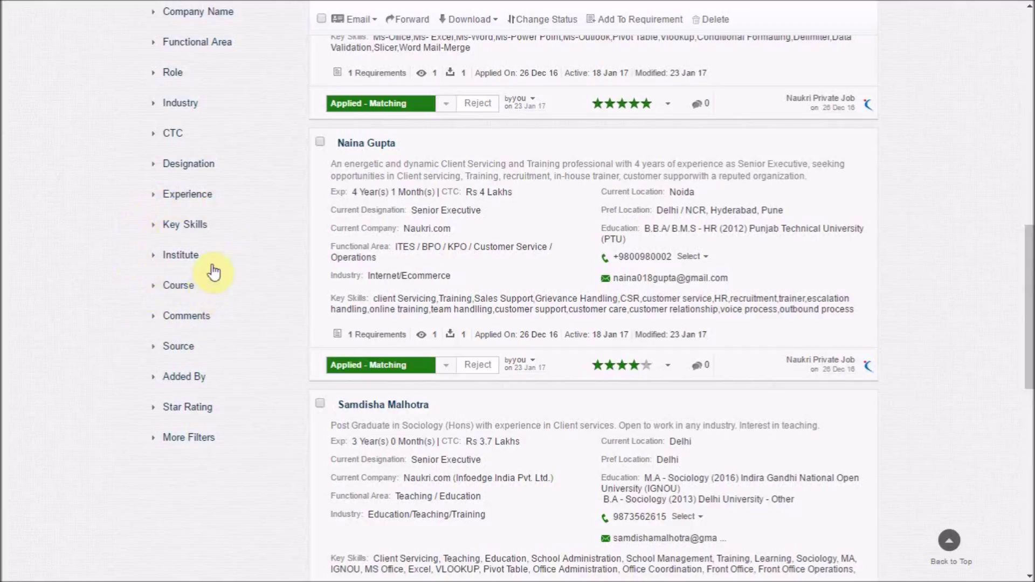
- Expand the Key Skills filter to reveal its choices
{"action": "left_click", "coordinate": [191, 227]}
{"action": "scroll", "coordinate": [195, 377], "scroll_direction": "down", "scroll_amount": 3}
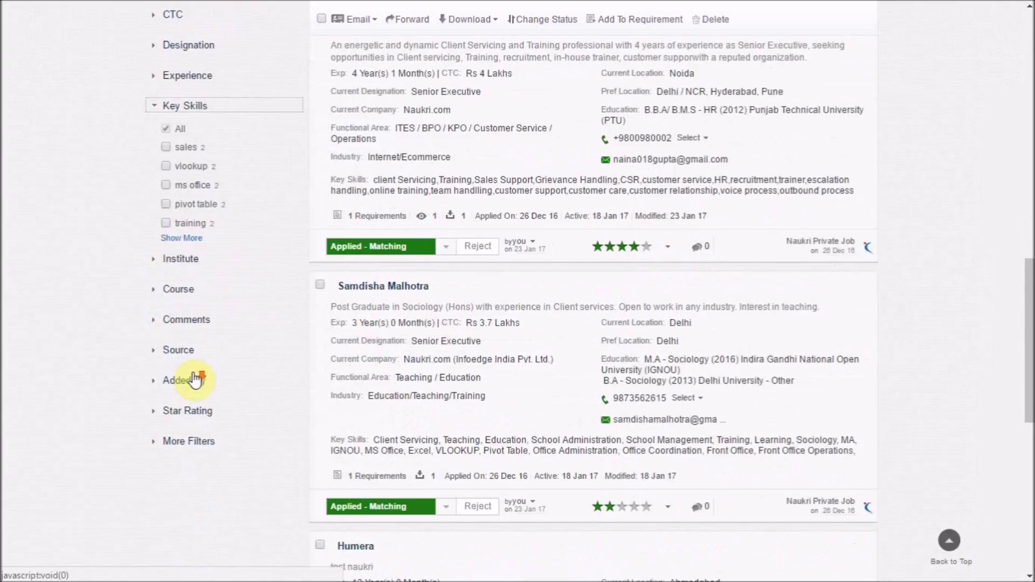
{"action": "scroll", "coordinate": [196, 379], "scroll_direction": "down", "scroll_amount": 1}
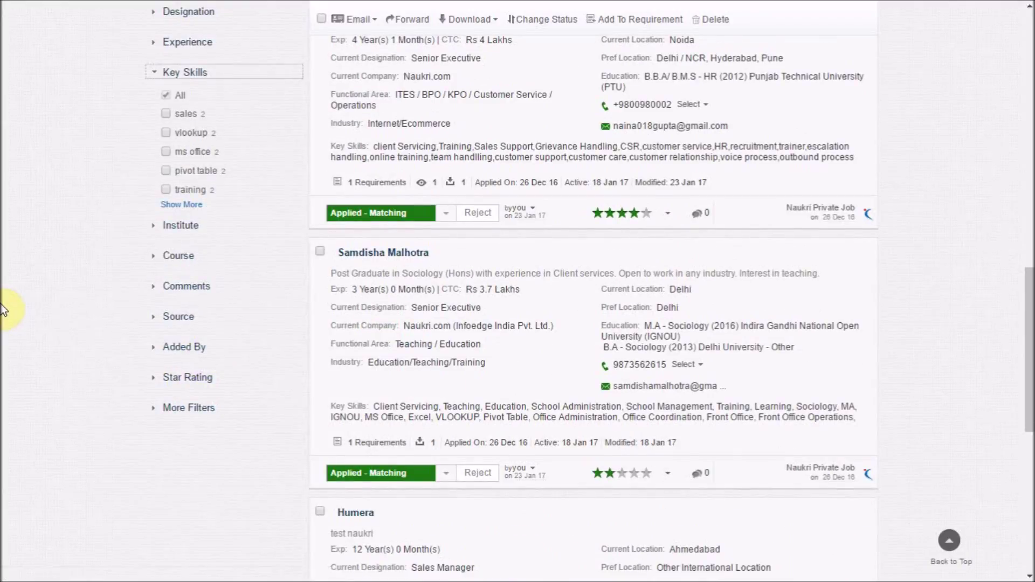
{"action": "scroll", "coordinate": [5, 310], "scroll_direction": "up", "scroll_amount": 15}
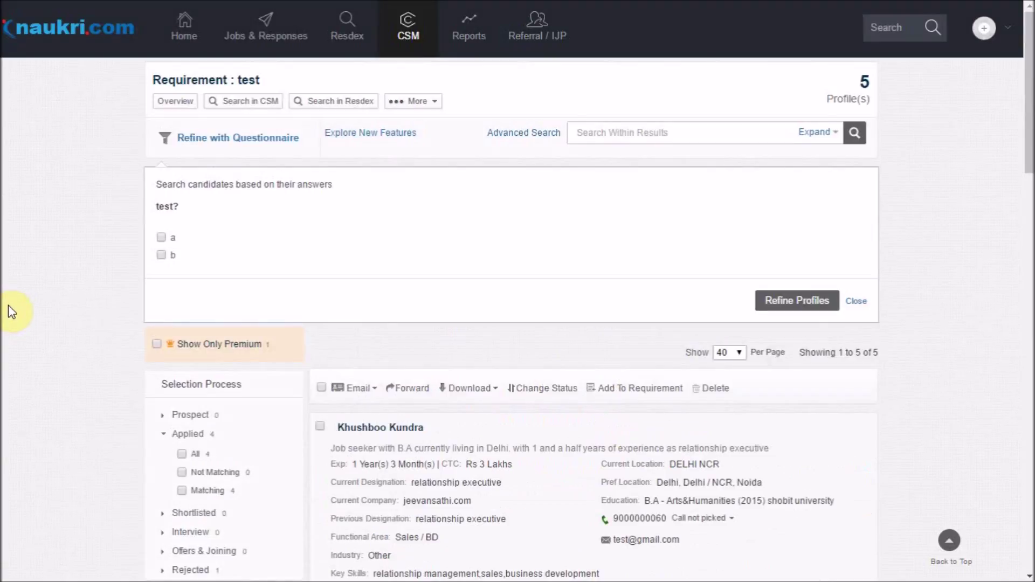
- View the first candidate's call status options, then reveal Profile Activity counts like Viewed 4
{"action": "scroll", "coordinate": [8, 306], "scroll_direction": "down", "scroll_amount": 3}
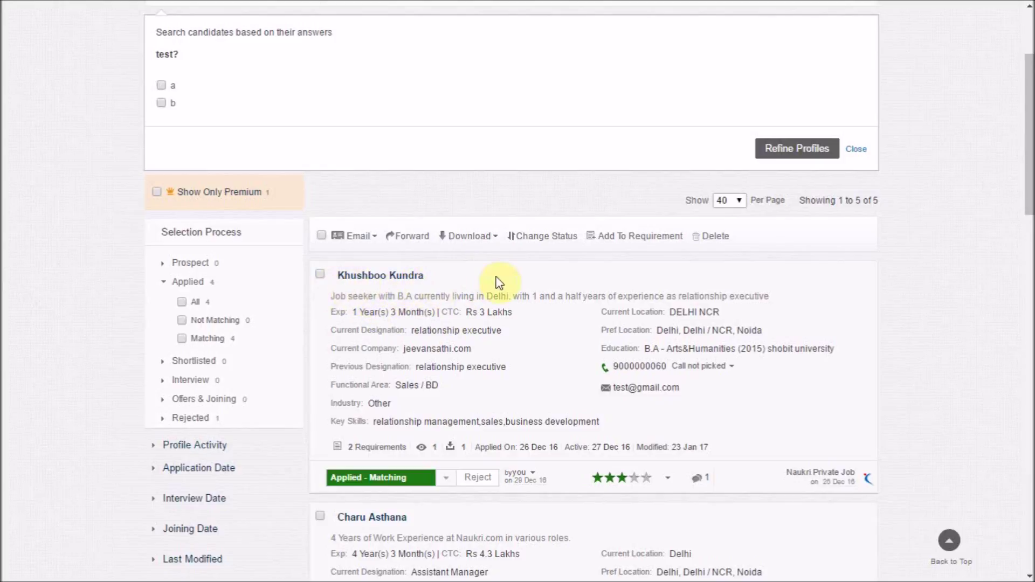
{"action": "scroll", "coordinate": [499, 282], "scroll_direction": "down", "scroll_amount": 2}
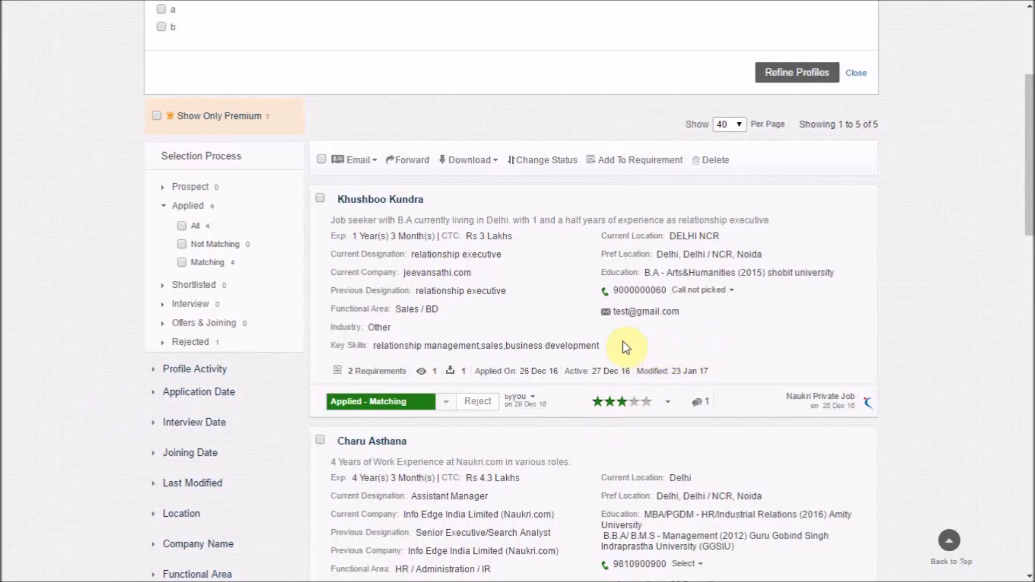
{"action": "left_click", "coordinate": [678, 291]}
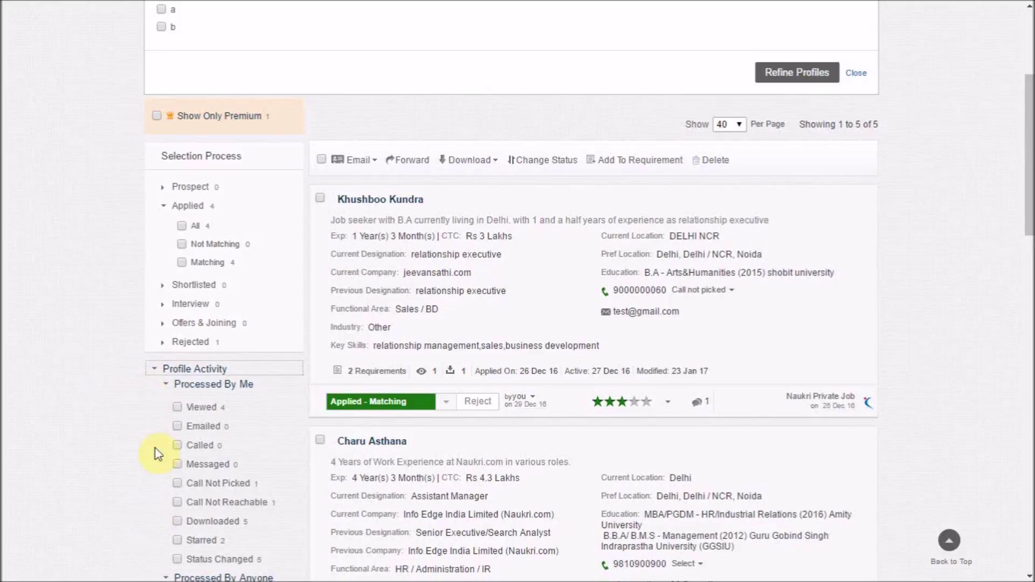
{"action": "scroll", "coordinate": [74, 399], "scroll_direction": "down", "scroll_amount": 2}
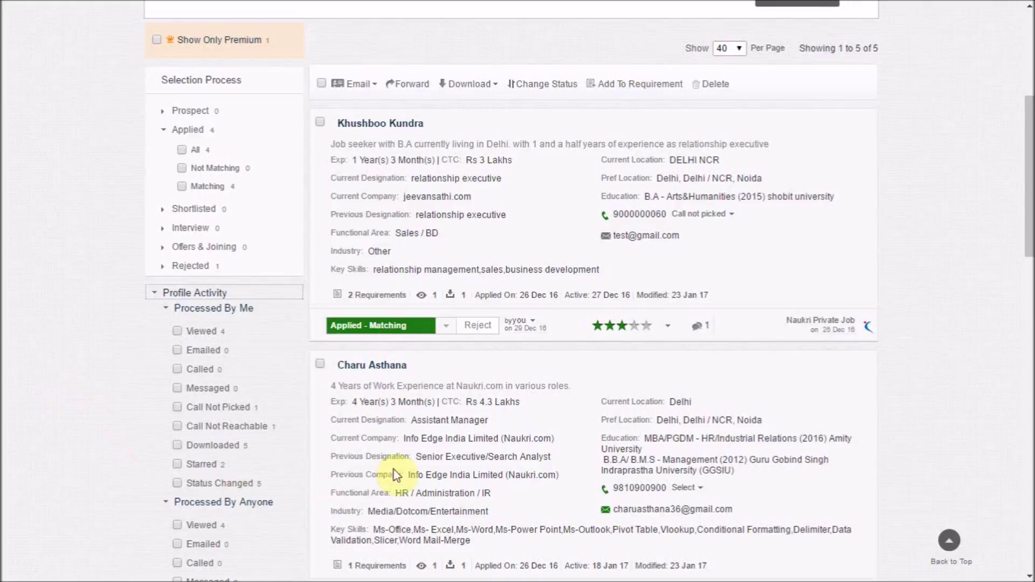
- Check the first candidate's stage options, then open their comments (earlier 'a') and start a new one
{"action": "left_click", "coordinate": [446, 328]}
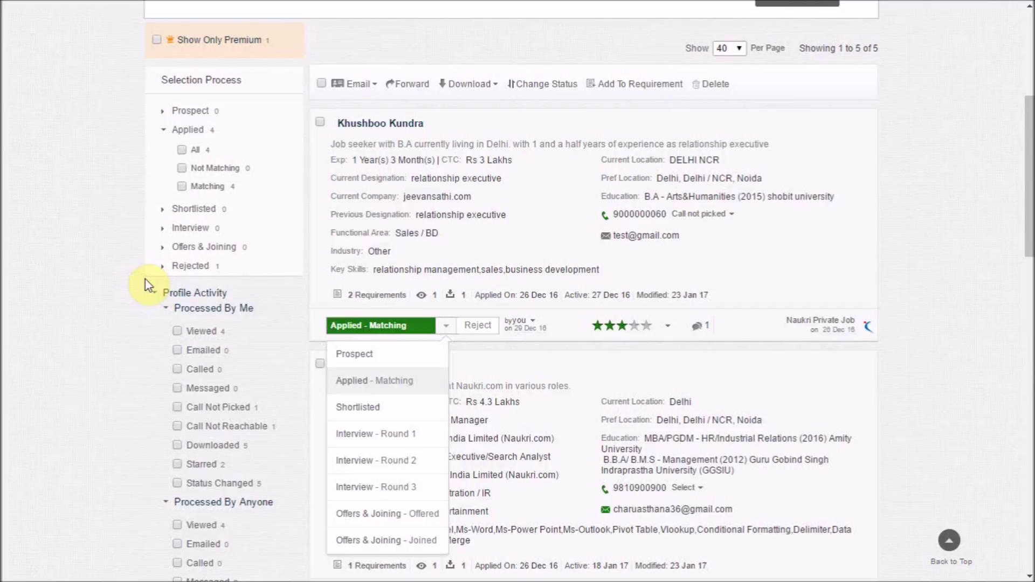
{"action": "left_click", "coordinate": [965, 305]}
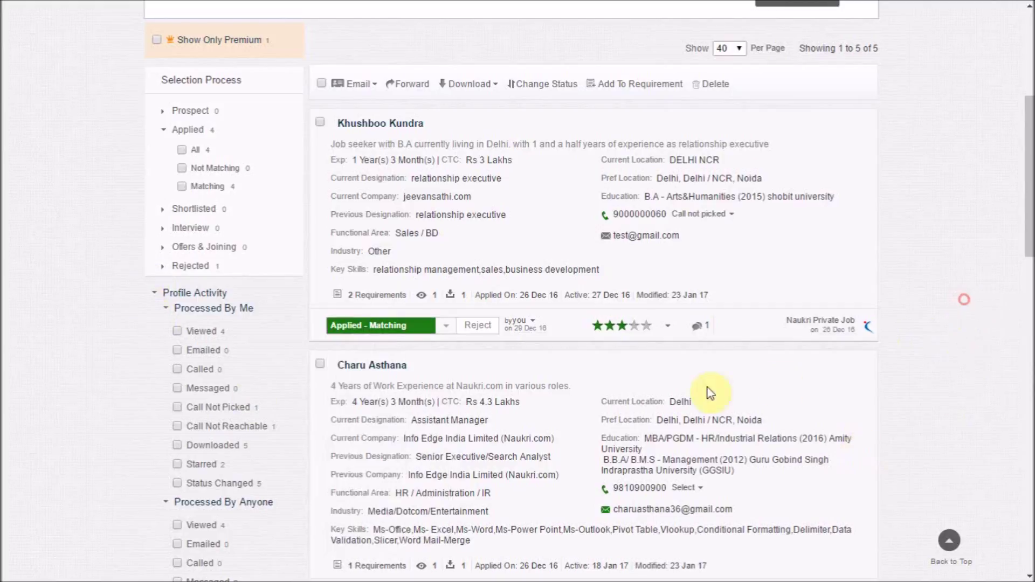
{"action": "left_click", "coordinate": [701, 328]}
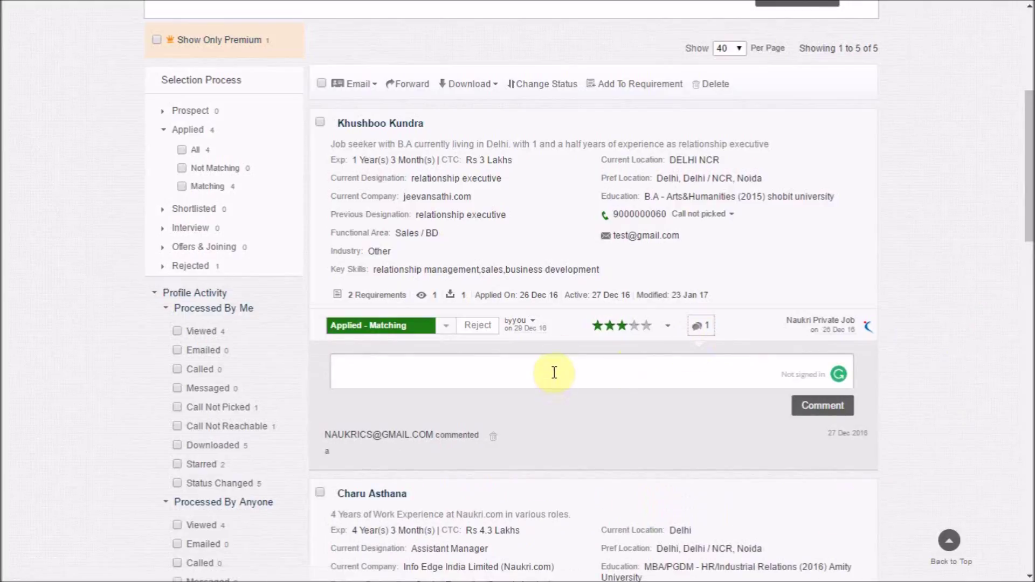
{"action": "left_click", "coordinate": [554, 372]}
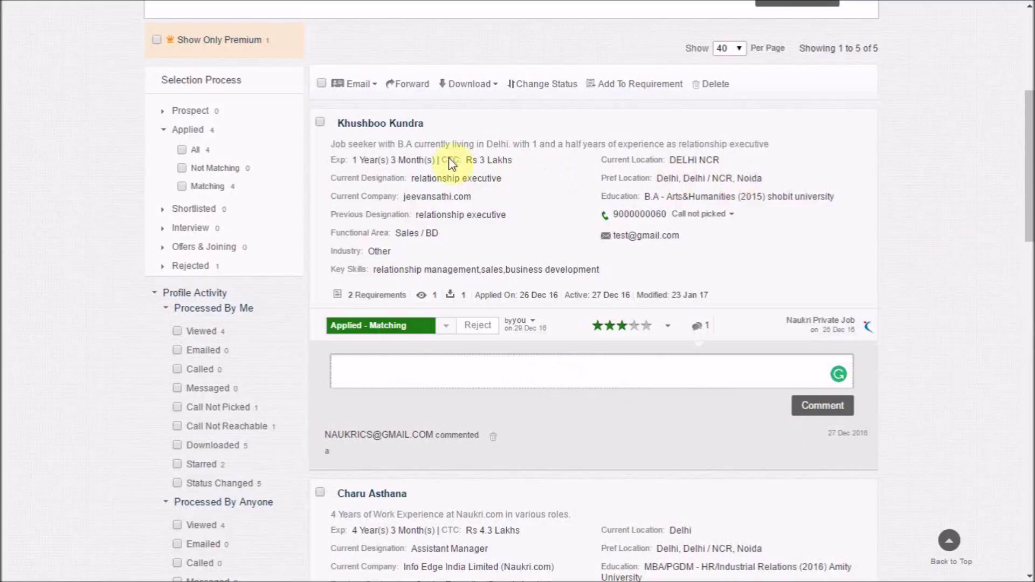
- View the first candidate's full profile and its Attach Resume/Documents options, then return Home
{"action": "left_click", "coordinate": [403, 124]}
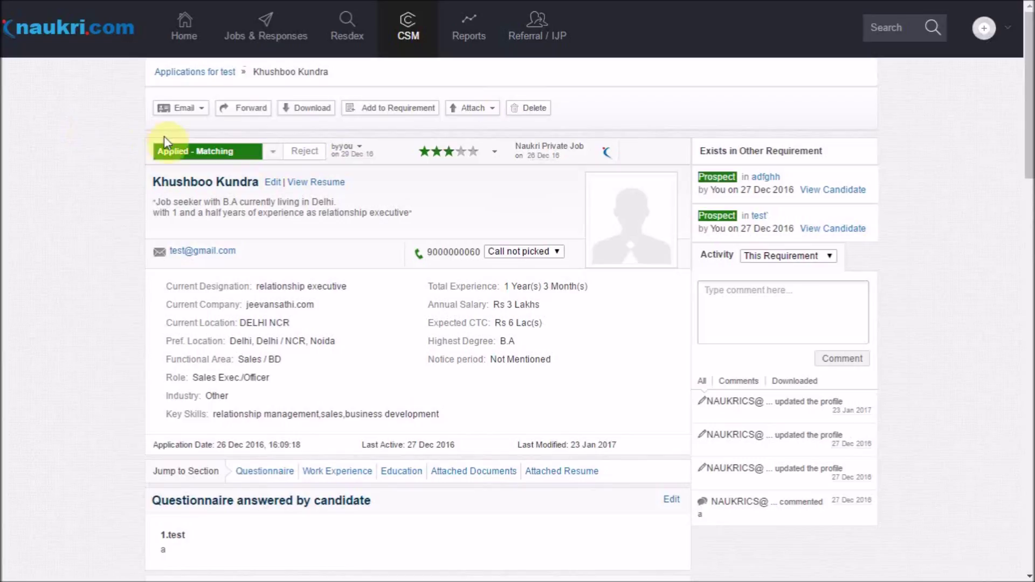
{"action": "left_click", "coordinate": [471, 109]}
{"action": "left_click", "coordinate": [196, 43]}
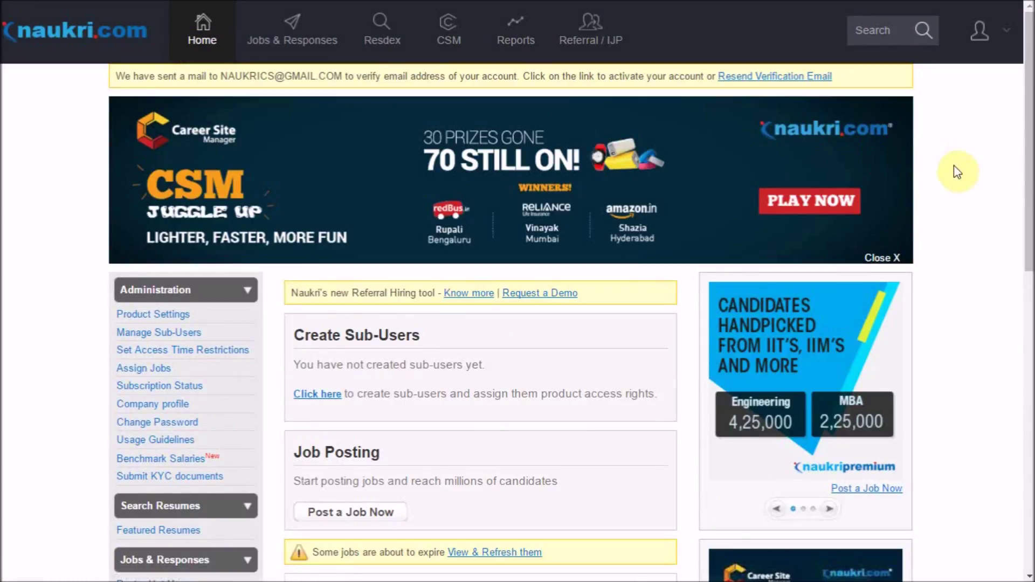
- Scroll the home dashboard down to the footer
{"action": "scroll", "coordinate": [958, 171], "scroll_direction": "down", "scroll_amount": 12}
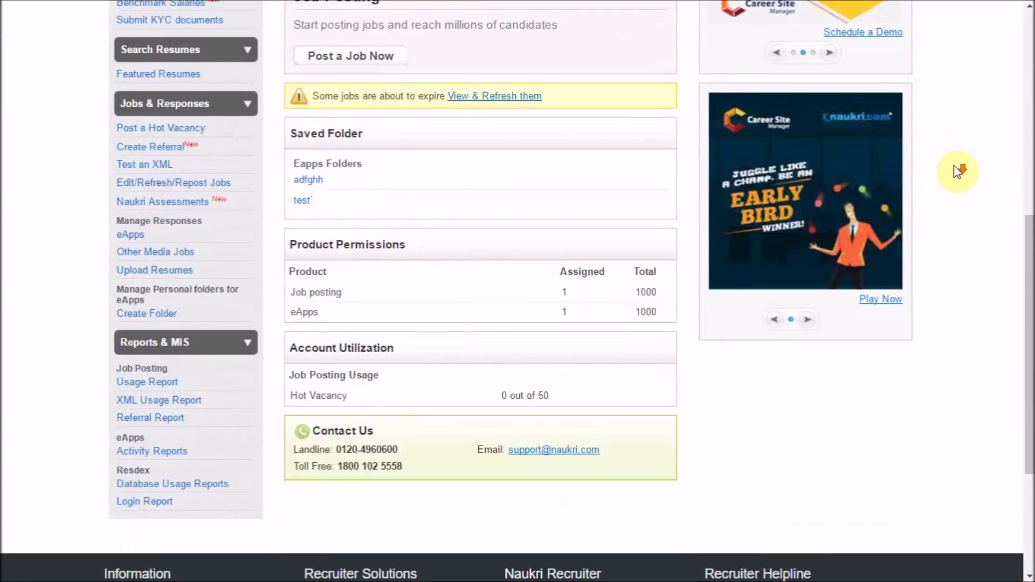